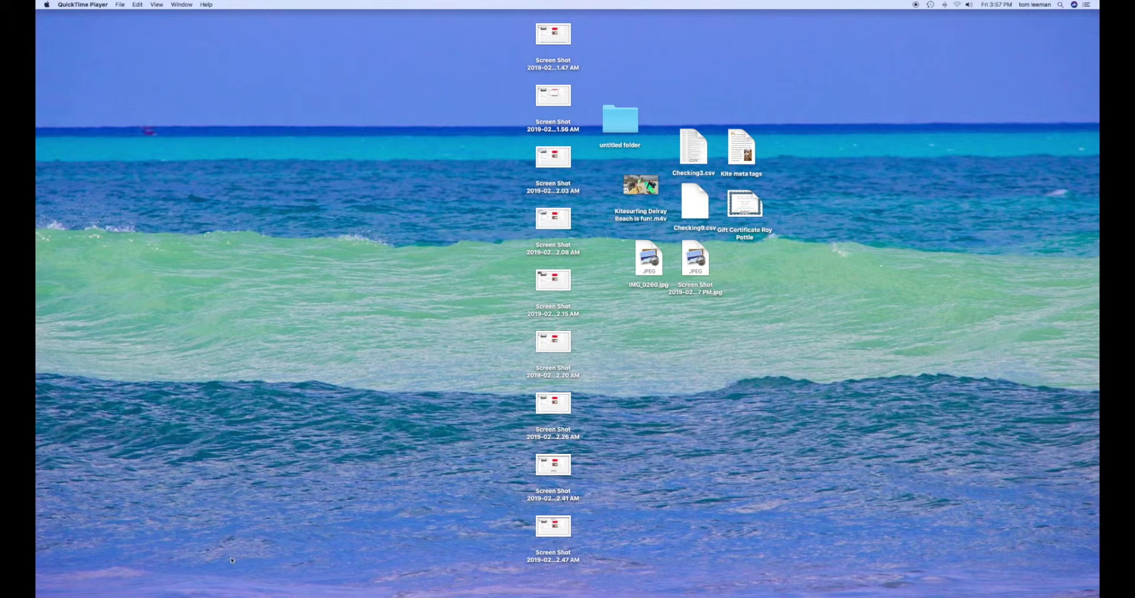
# Step: Open a Finder window, enlarge it and show the contents of the first Seagate Backup Plus Drive
pyautogui.moveTo(177, 594)
pyautogui.click(145, 587)
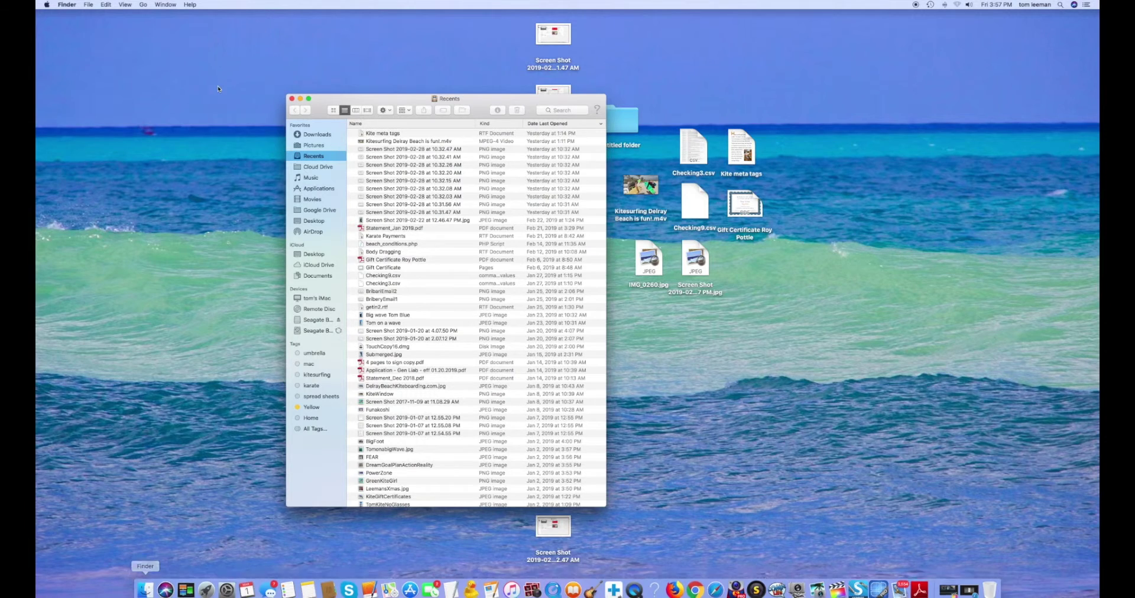
pyautogui.moveTo(416, 102); pyautogui.dragTo(446, 45)
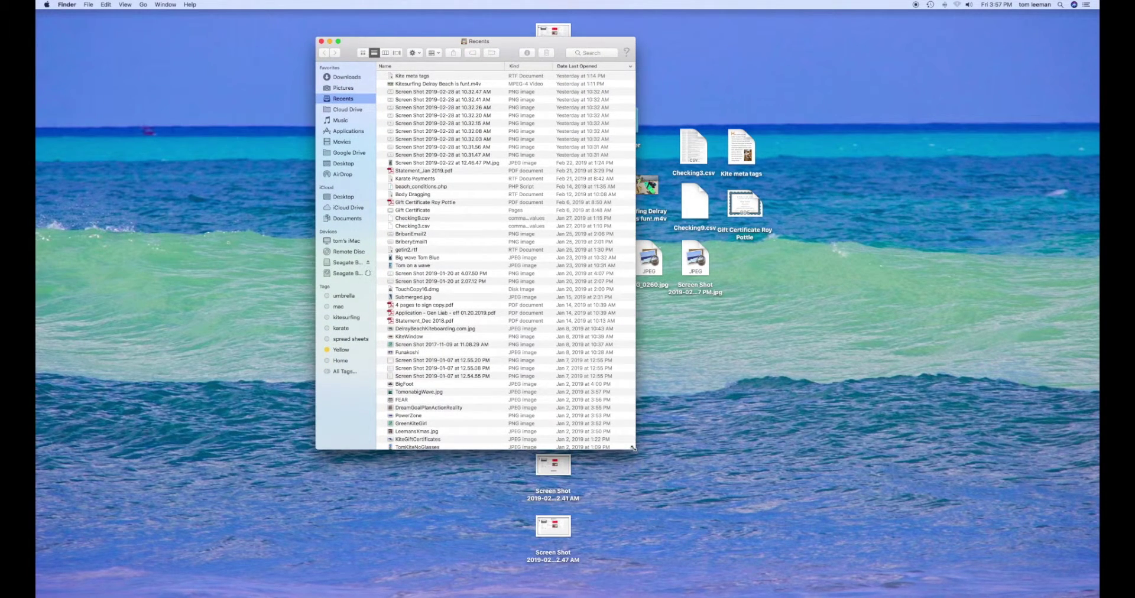
pyautogui.moveTo(636, 453); pyautogui.dragTo(817, 579)
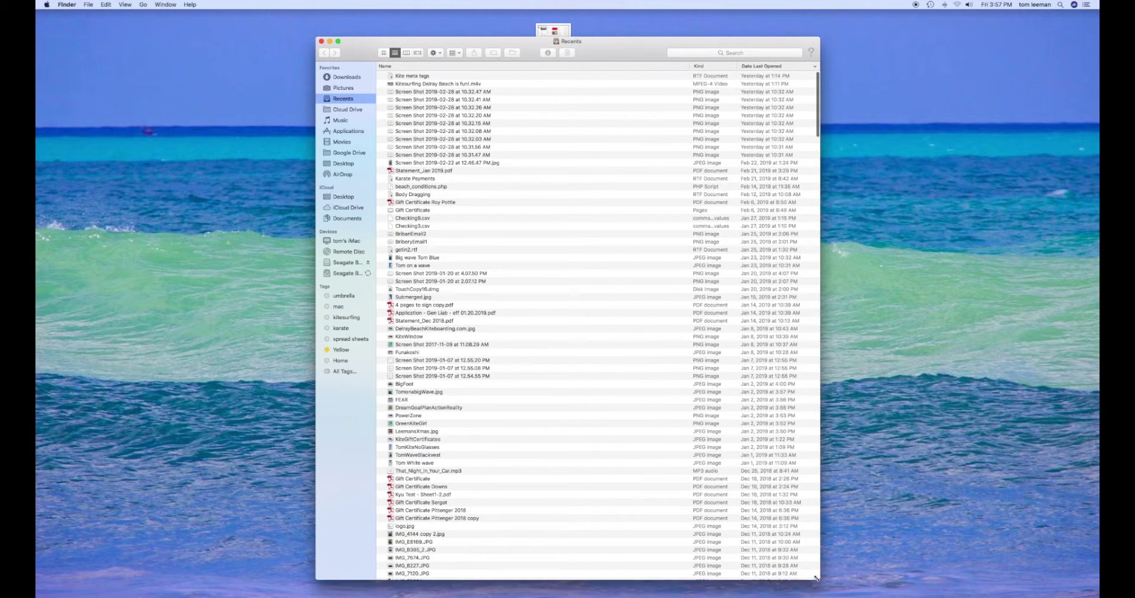
pyautogui.click(343, 263)
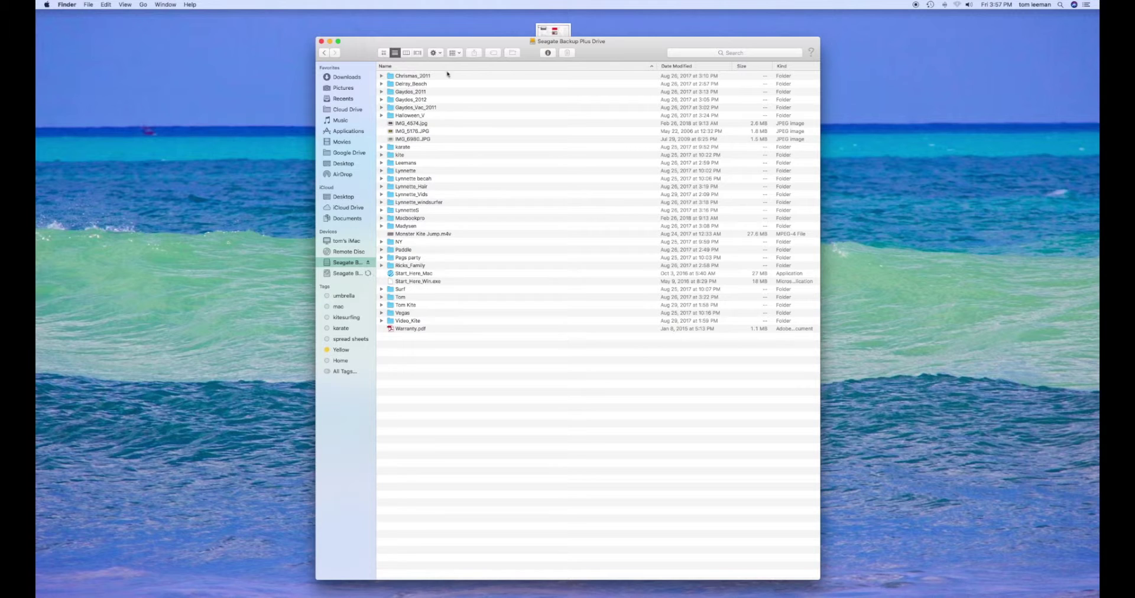
# Step: Try to copy the desktop screenshot ending in 1.47 AM onto the Seagate drive
pyautogui.moveTo(550, 32); pyautogui.dragTo(531, 352)
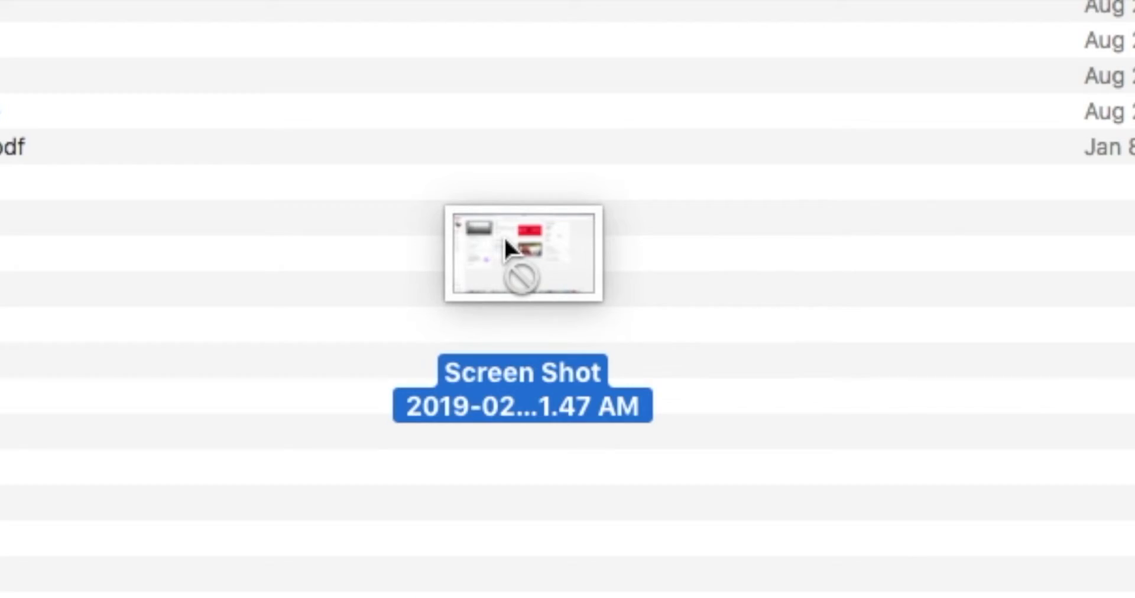
pyautogui.moveTo(506, 242); pyautogui.dragTo(503, 239)
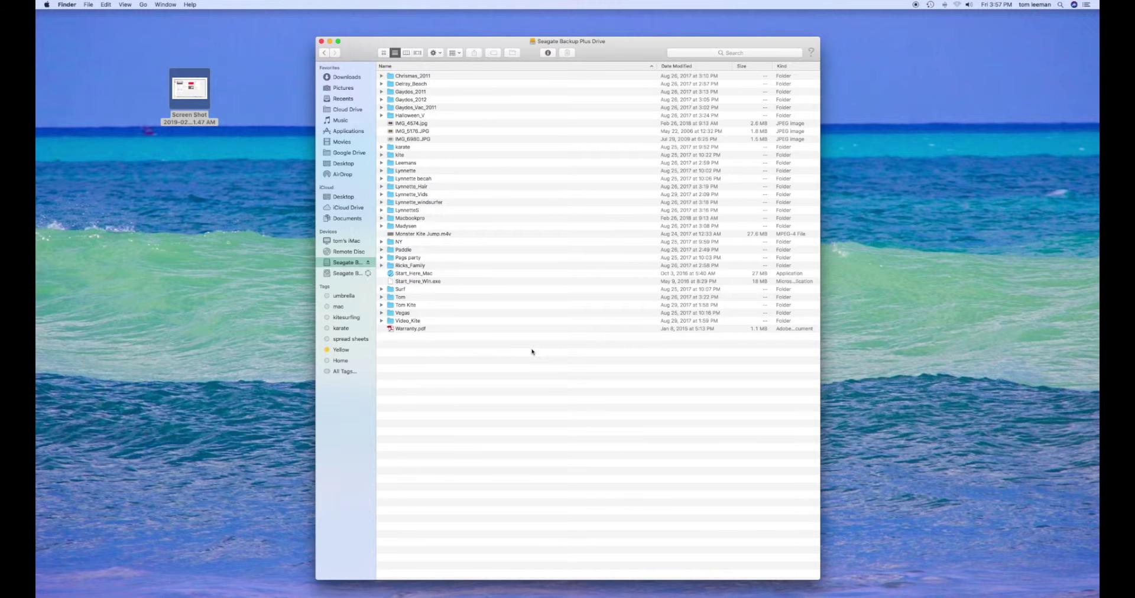
# Step: Preview IMG_2023.JPG in the drive's Vegas folder, then close the preview and collapse the folder
pyautogui.click(381, 313)
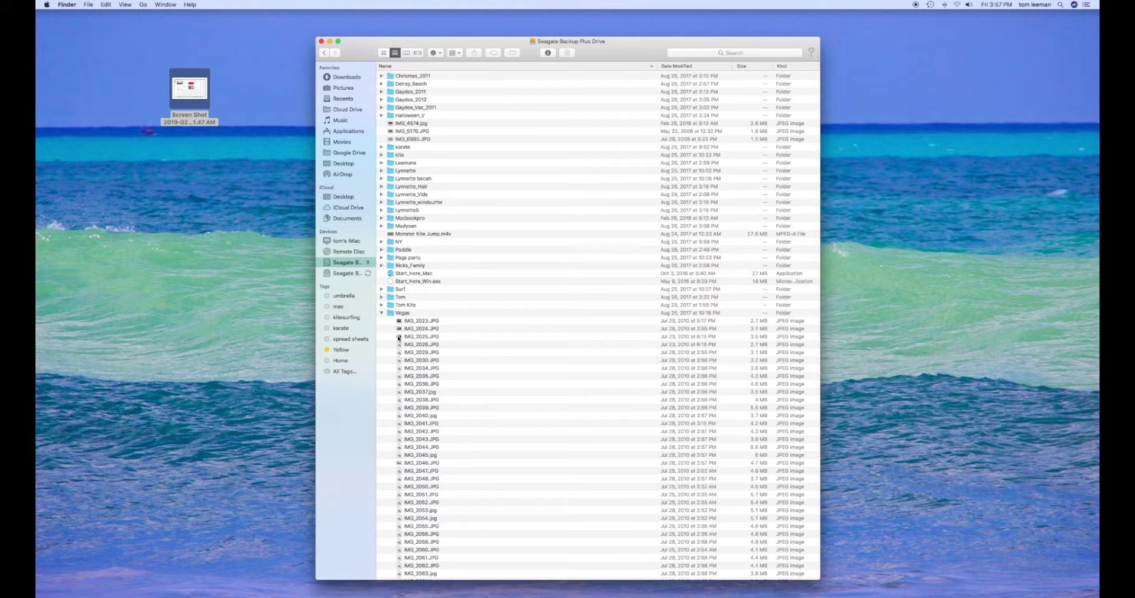
pyautogui.click(411, 321)
pyautogui.press('space')
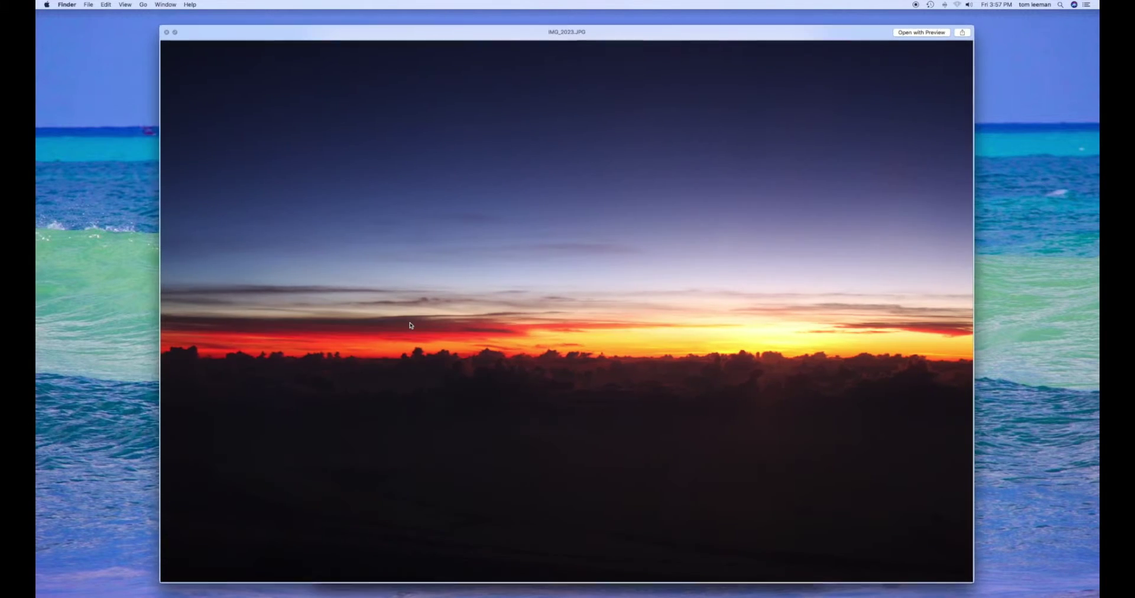
pyautogui.press('space')
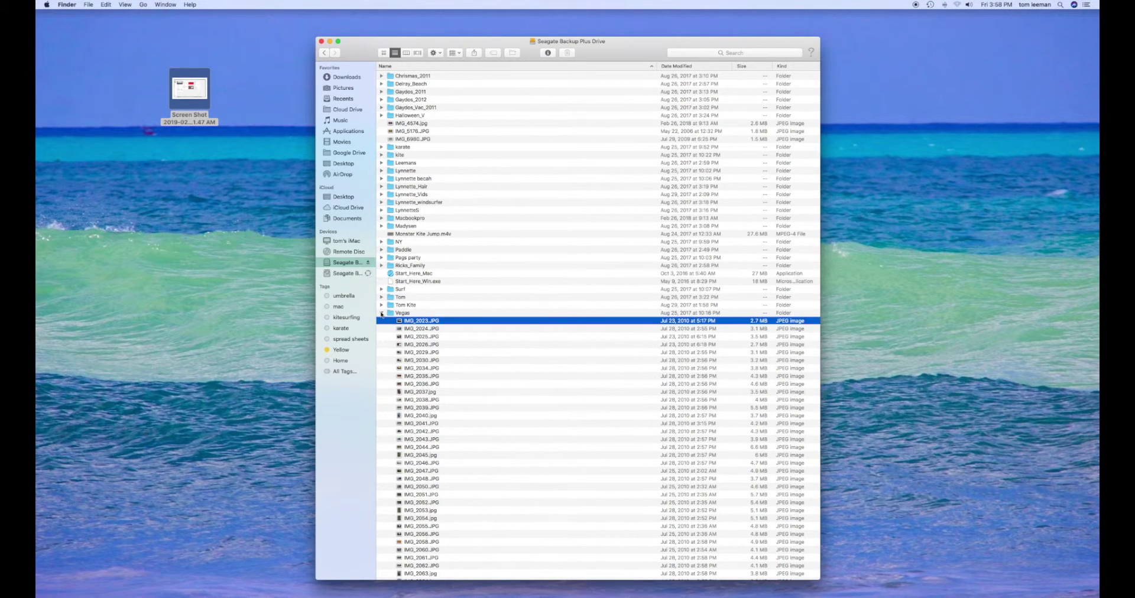
pyautogui.click(382, 313)
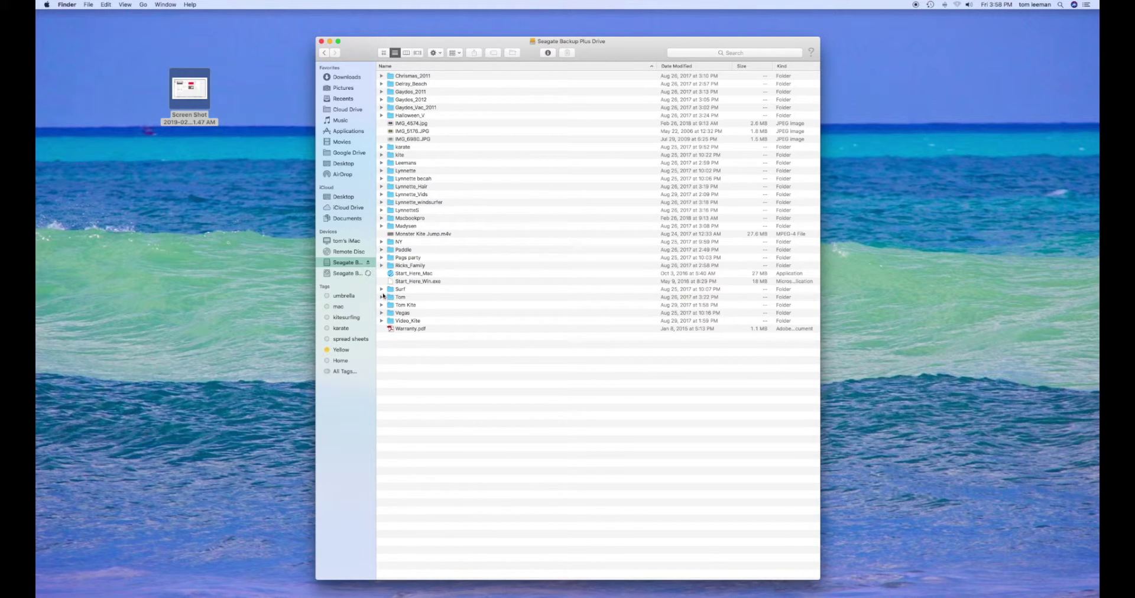
# Step: Preview GOPR0002.JPG in the folder just below Surf and copy it from the drive to the desktop
pyautogui.click(382, 297)
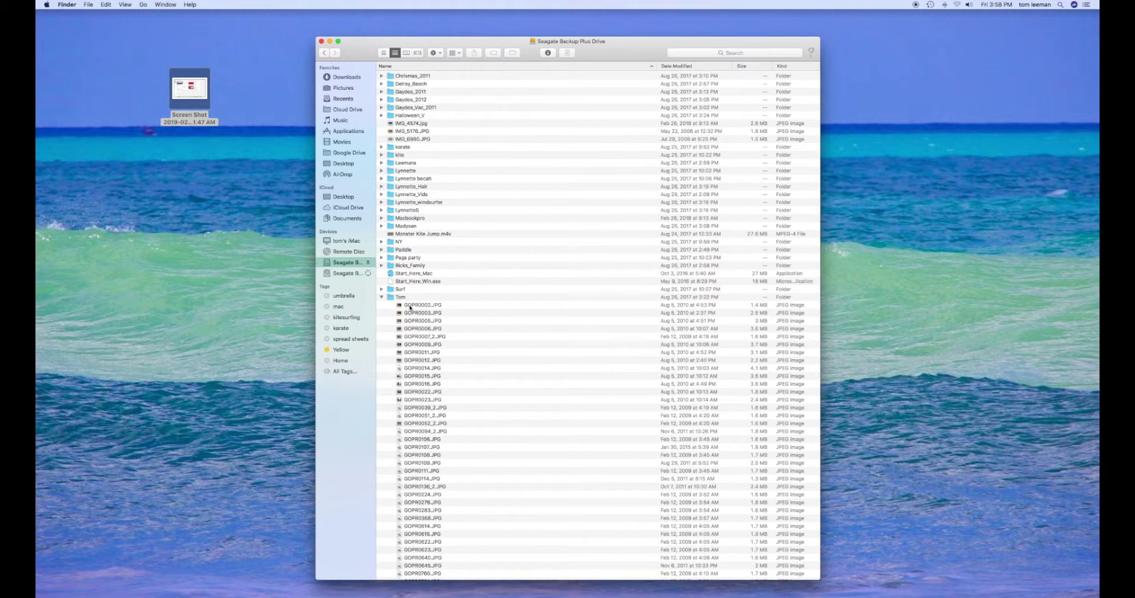
pyautogui.click(414, 305)
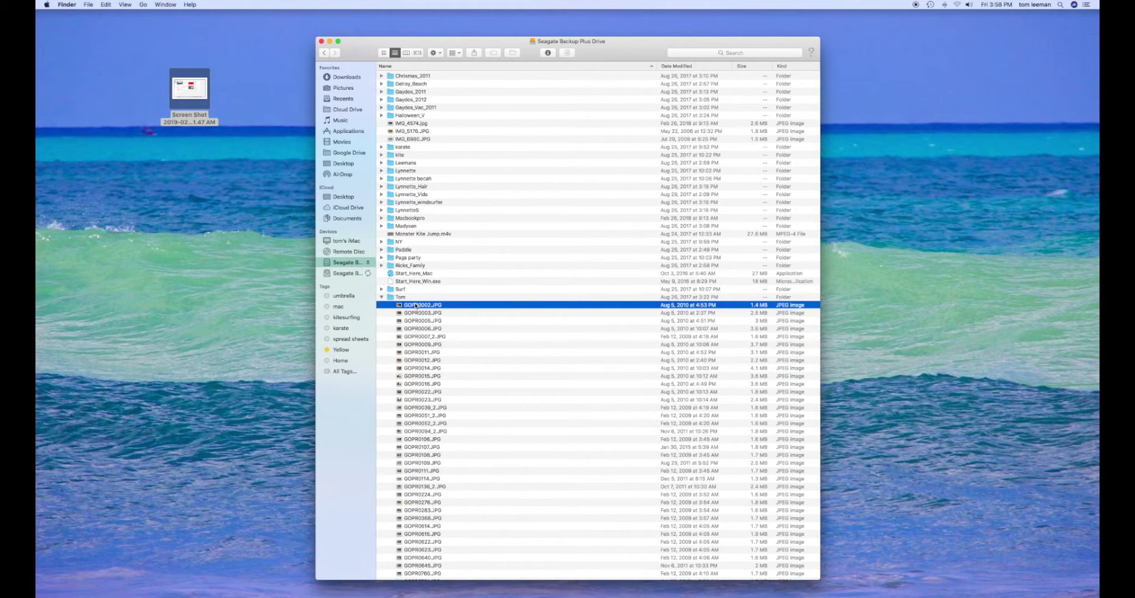
pyautogui.press('space')
pyautogui.press('space')
pyautogui.moveTo(416, 306); pyautogui.dragTo(221, 304)
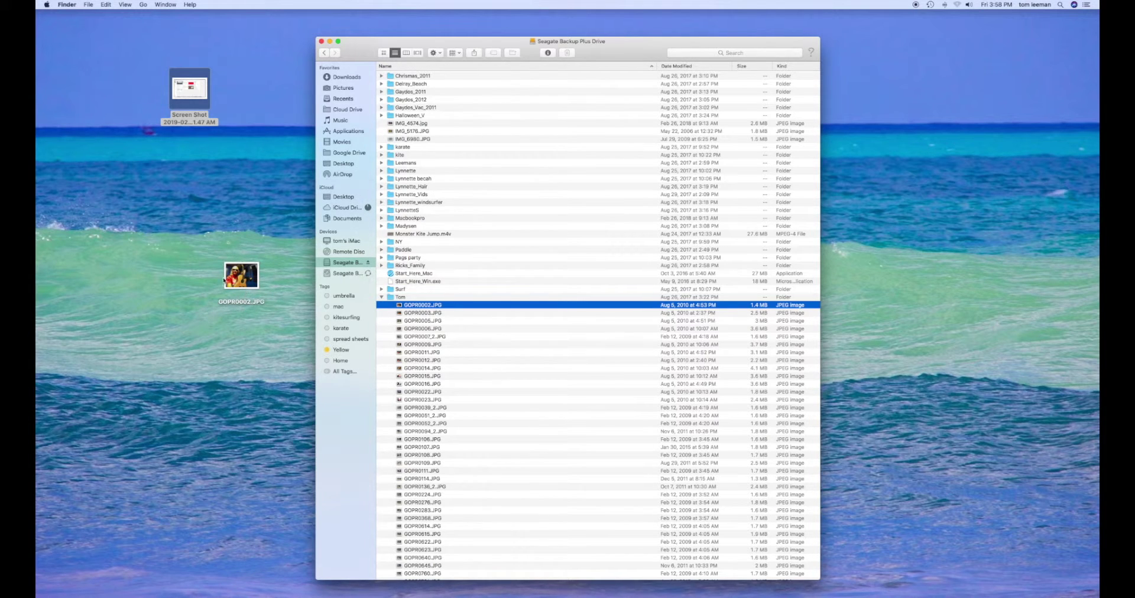
# Step: Try to copy GOPR0002.JPG from the desktop back onto the Seagate drive
pyautogui.moveTo(225, 280); pyautogui.dragTo(474, 297)
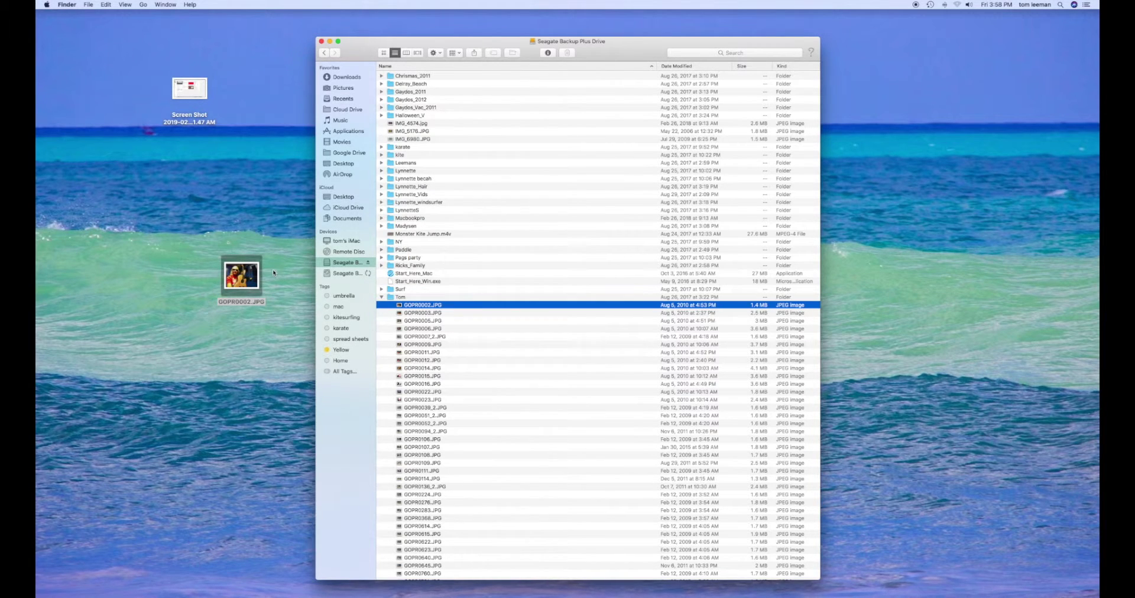
pyautogui.moveTo(249, 278); pyautogui.dragTo(468, 188)
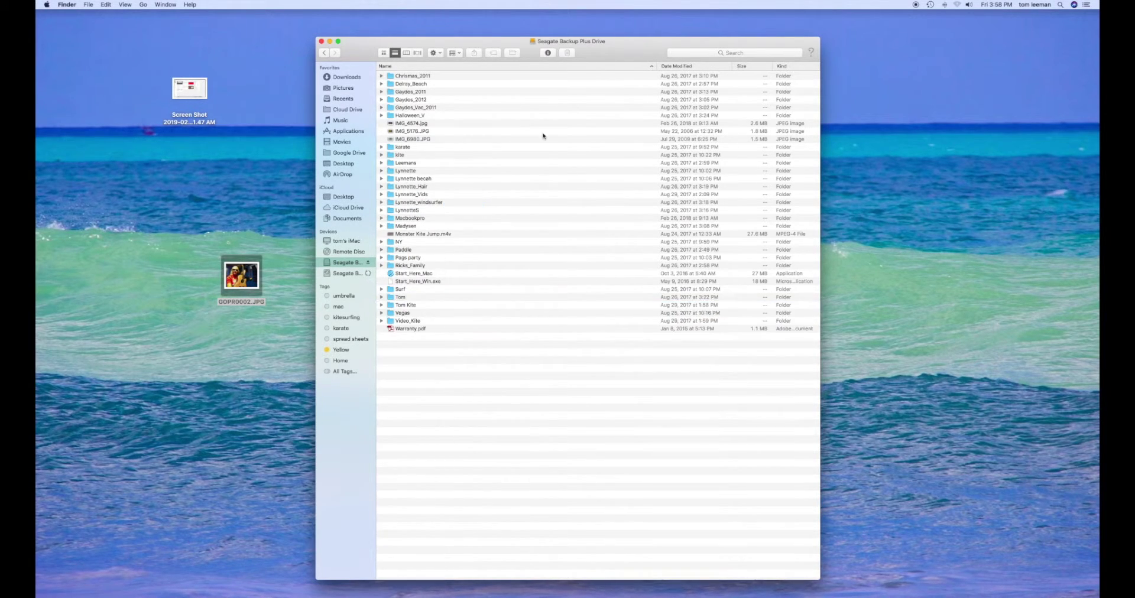
# Step: Show the Seagate drive's Info window and check its file system format and sharing permissions
pyautogui.click(548, 53)
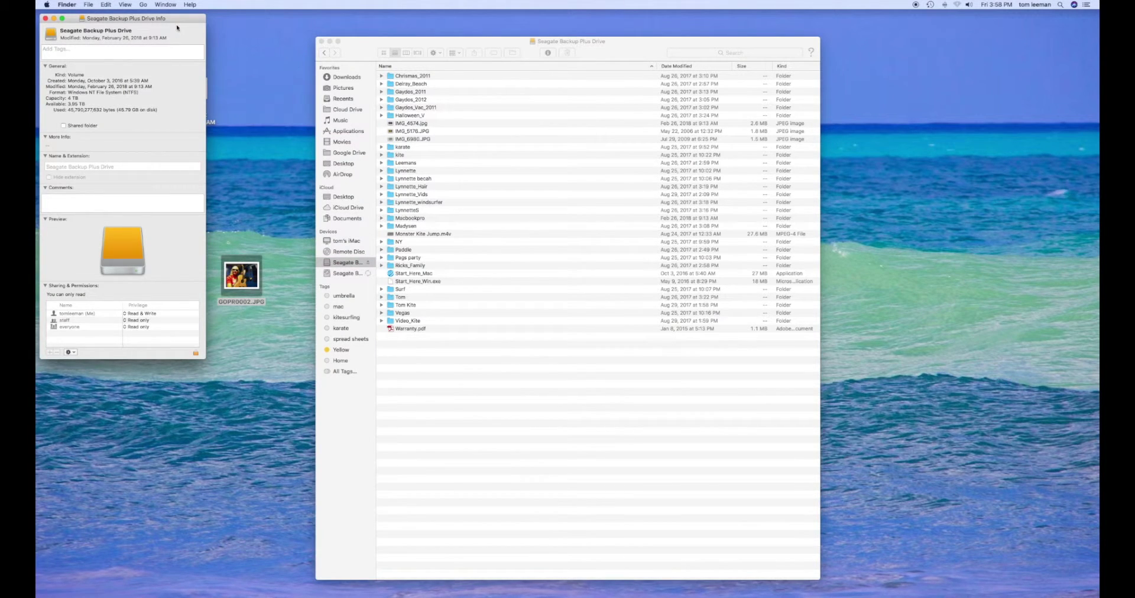
pyautogui.moveTo(176, 28); pyautogui.dragTo(341, 150)
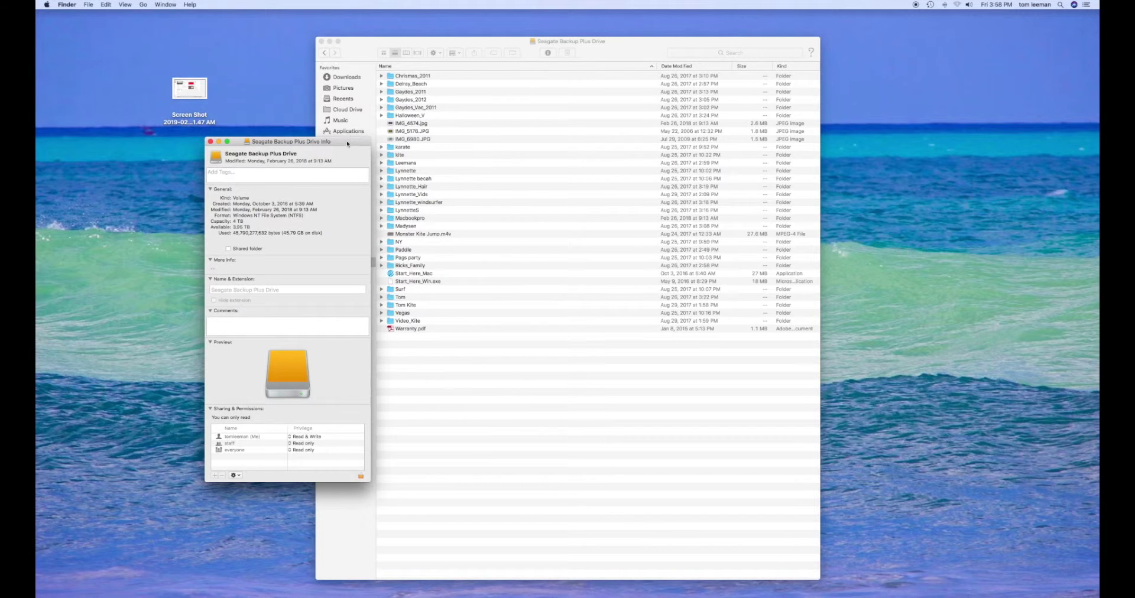
pyautogui.moveTo(347, 143); pyautogui.dragTo(244, 81)
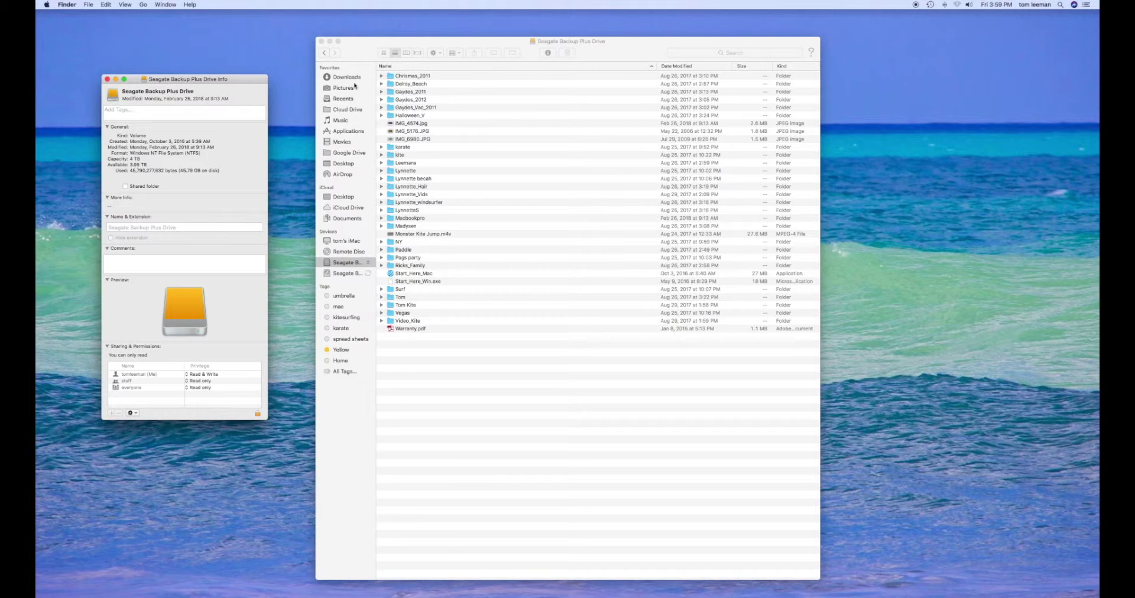
# Step: Launch Disk Utility from the Utilities folder in Applications
pyautogui.press('super+f')
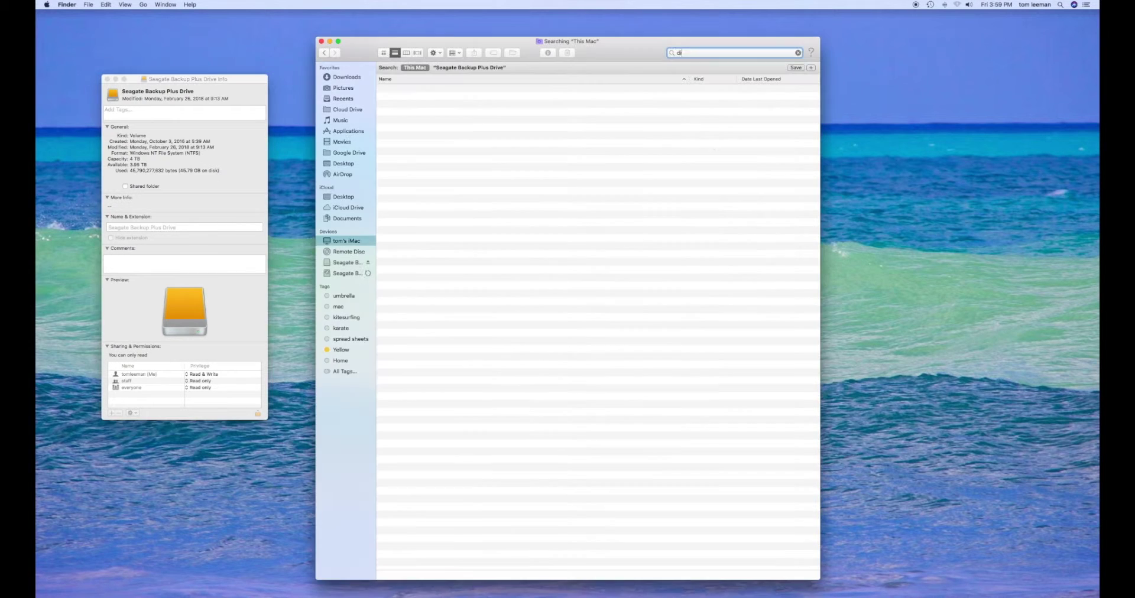
pyautogui.click(342, 132)
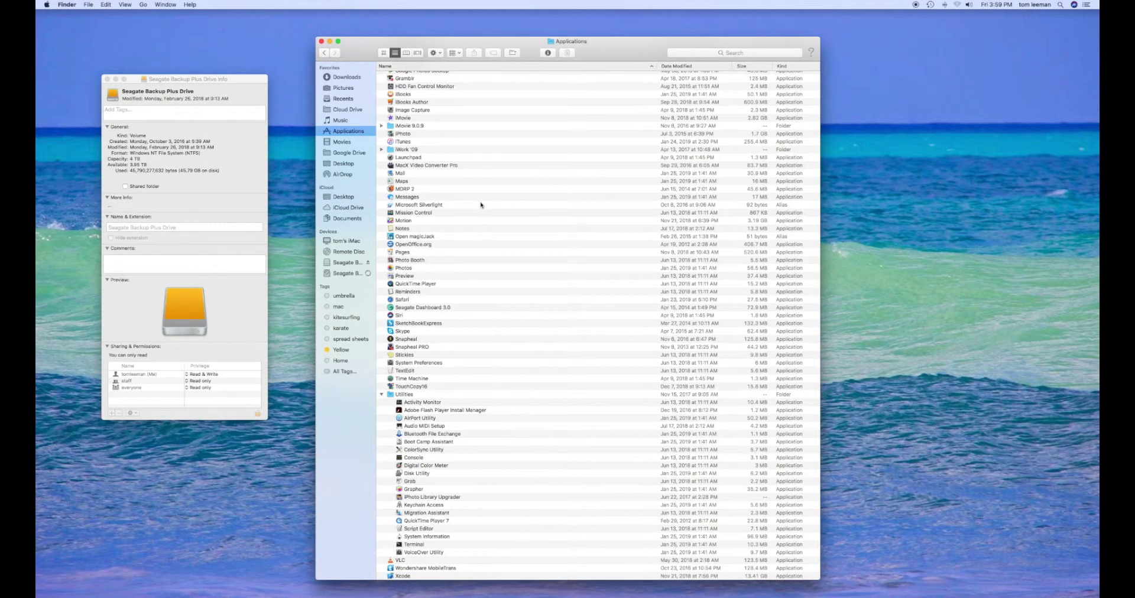
pyautogui.scroll(-2, 478, 208)
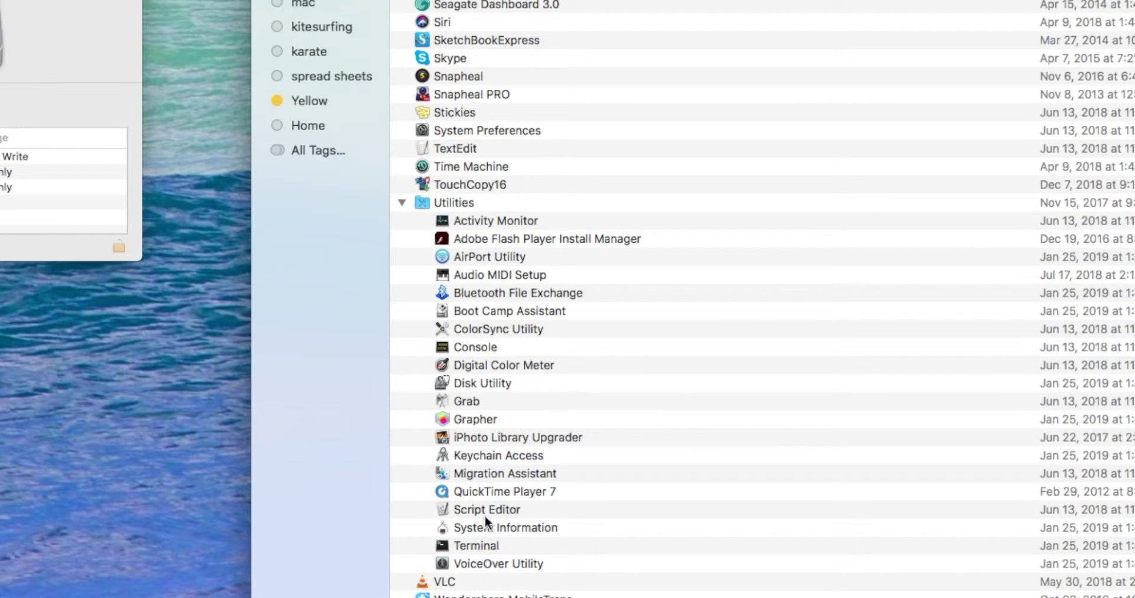
pyautogui.click(464, 367)
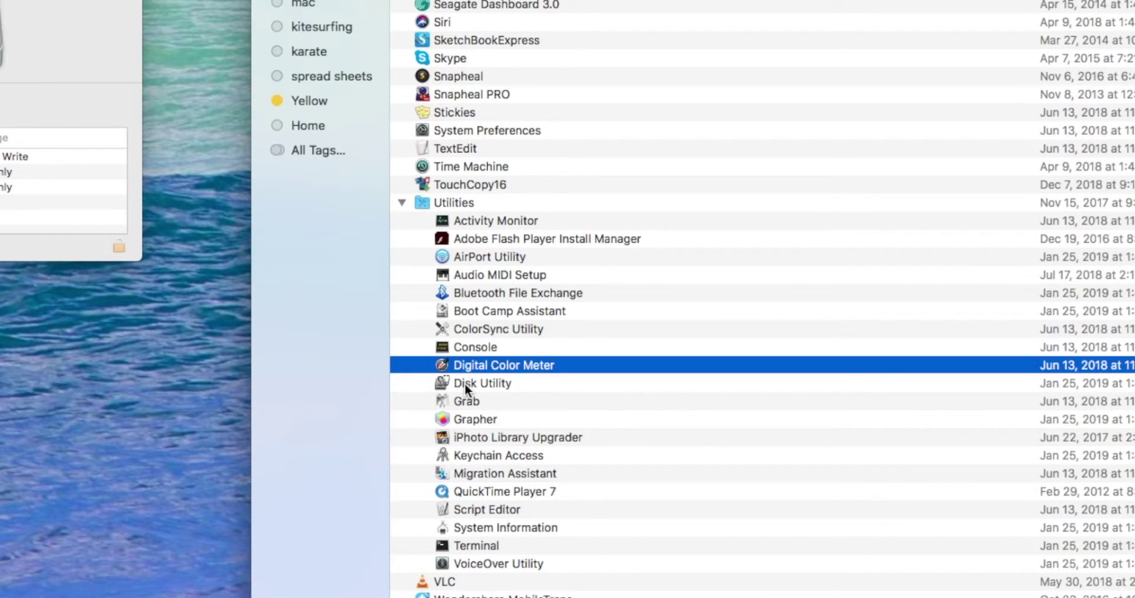
pyautogui.click(465, 383)
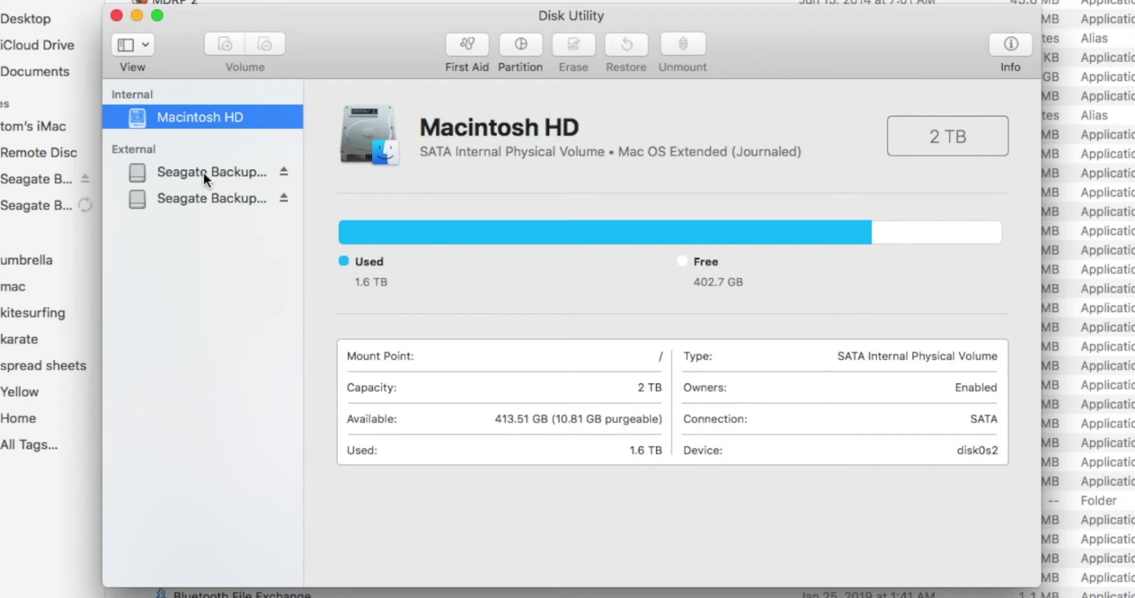
# Step: Compare the file system formats and capacities of the two external Seagate drives
pyautogui.click(204, 172)
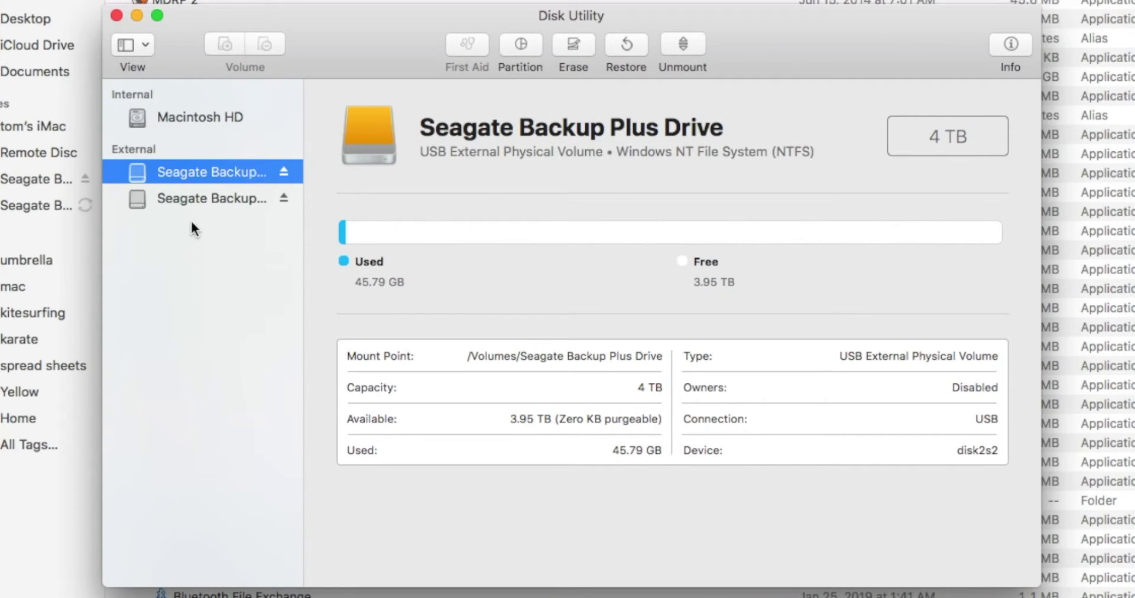
pyautogui.click(191, 200)
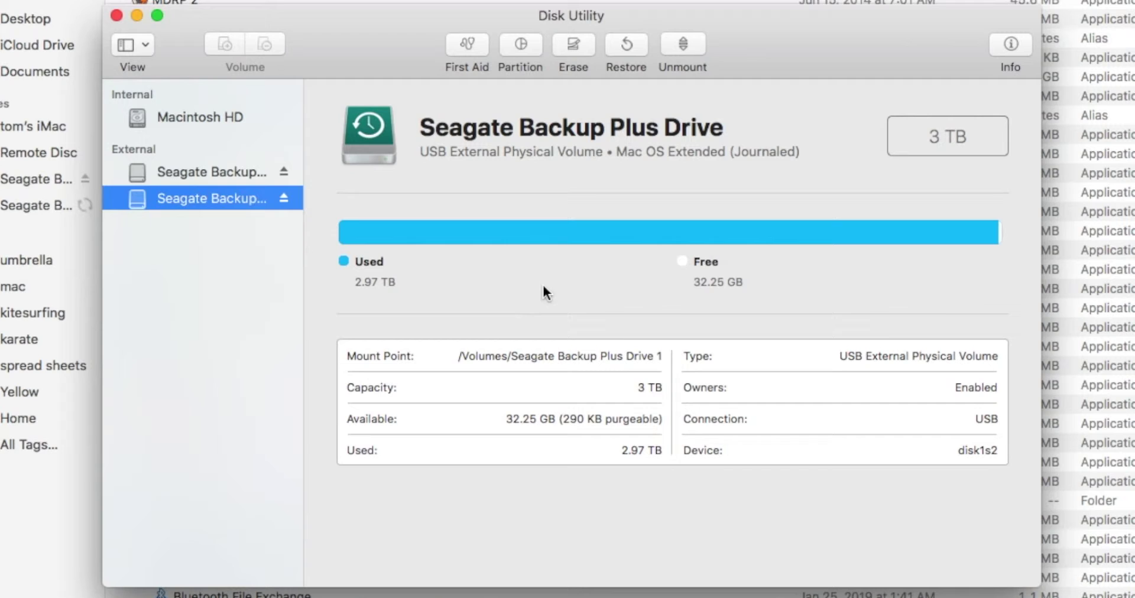
# Step: Start erasing the 4 TB Seagate drive and set its new format to MS-DOS (FAT)
pyautogui.click(207, 172)
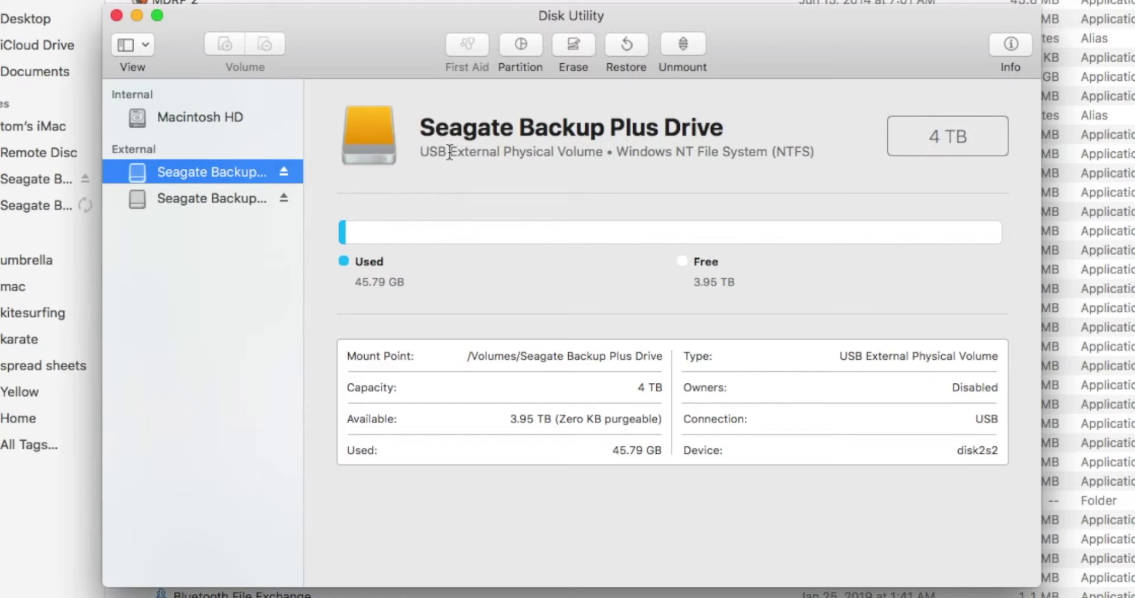
pyautogui.click(571, 45)
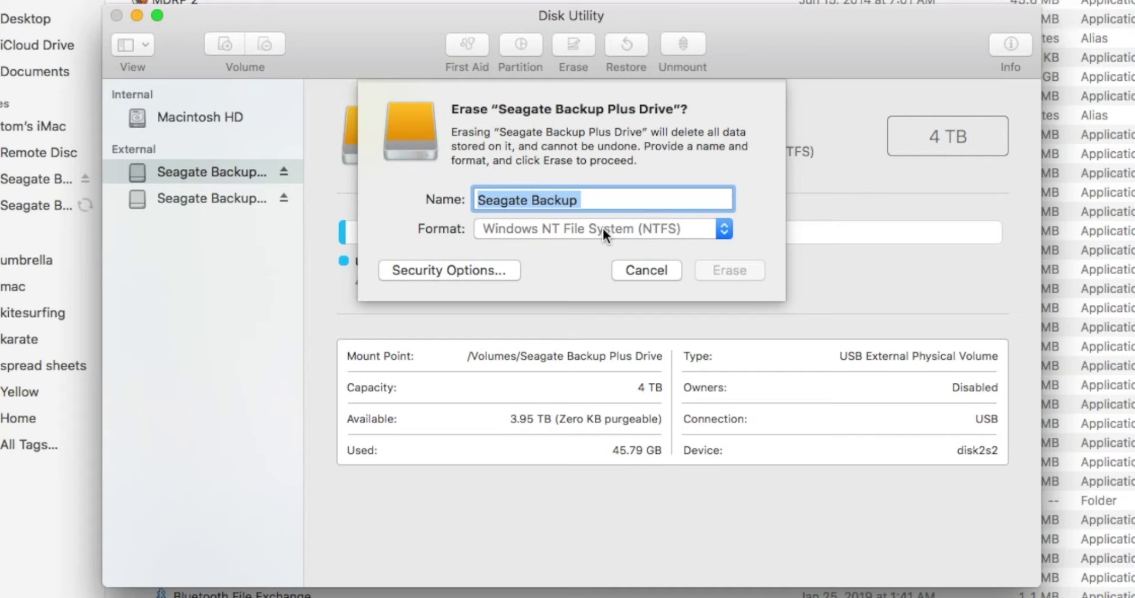
pyautogui.click(725, 233)
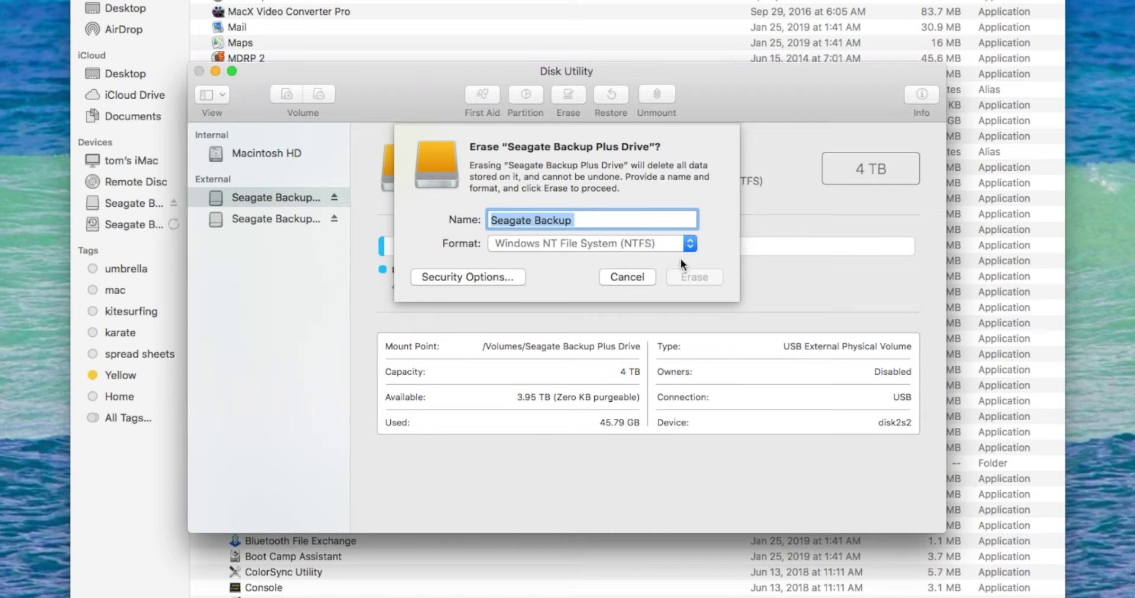
pyautogui.click(720, 229)
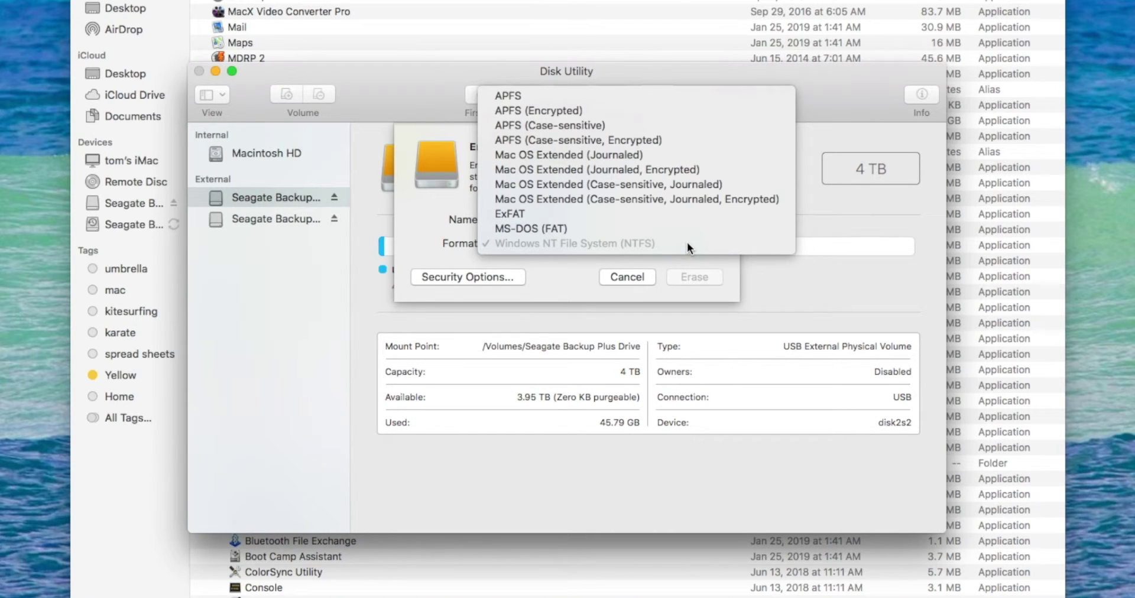
pyautogui.click(537, 228)
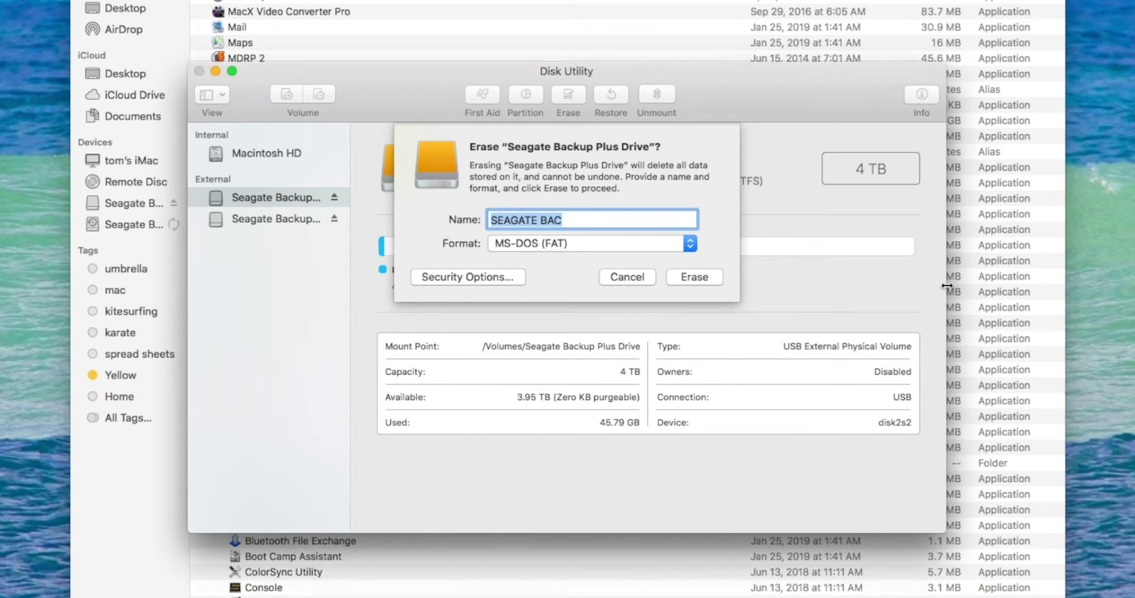
# Step: Name the volume SEAGATE followed by the owner's first name, erase the drive and dismiss the completed operation
pyautogui.click(587, 221)
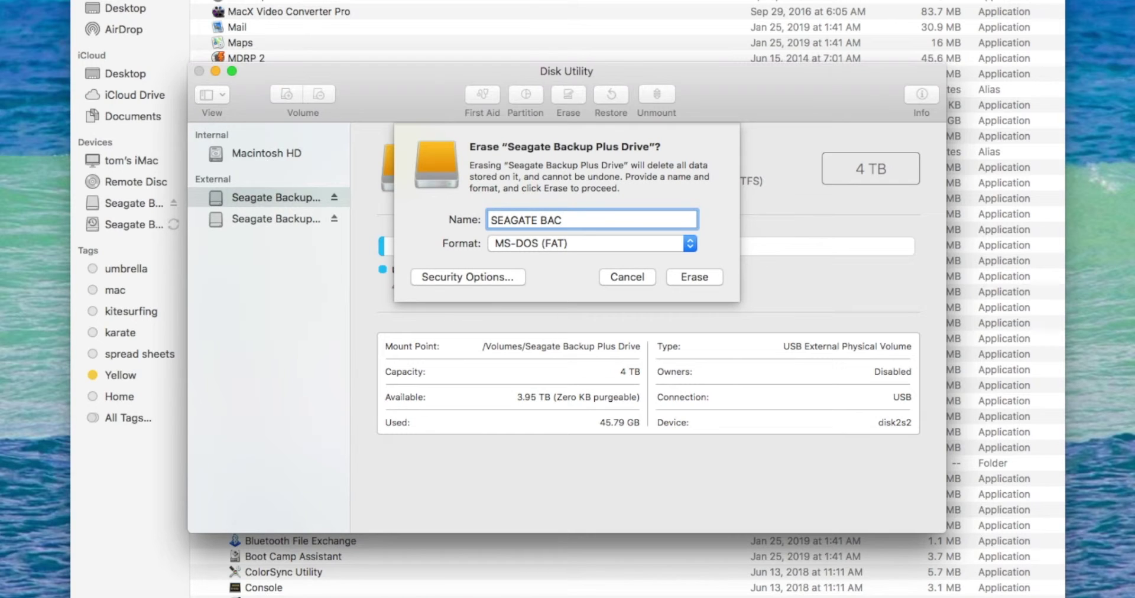
pyautogui.press('BackSpace')
pyautogui.write('C')
pyautogui.press('BackSpace')
pyautogui.press('BackSpace')
pyautogui.press('BackSpace')
pyautogui.write('TOM')
pyautogui.click(699, 276)
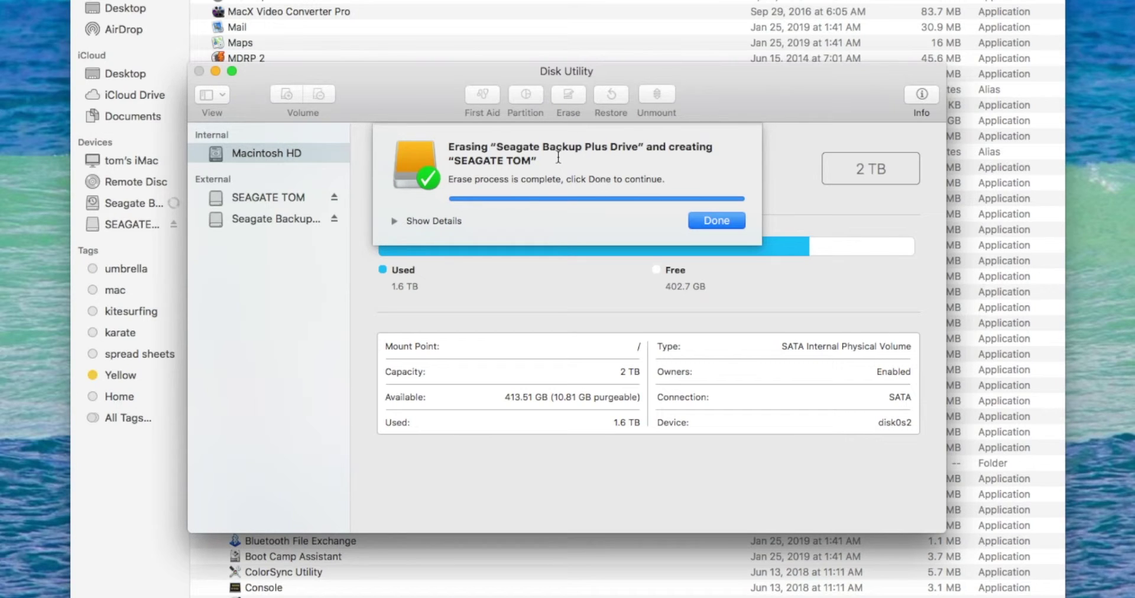
pyautogui.press('Return')
# Step: Check the reformatted volume's format and capacity, close its Info window and return to Disk Utility
pyautogui.click(251, 199)
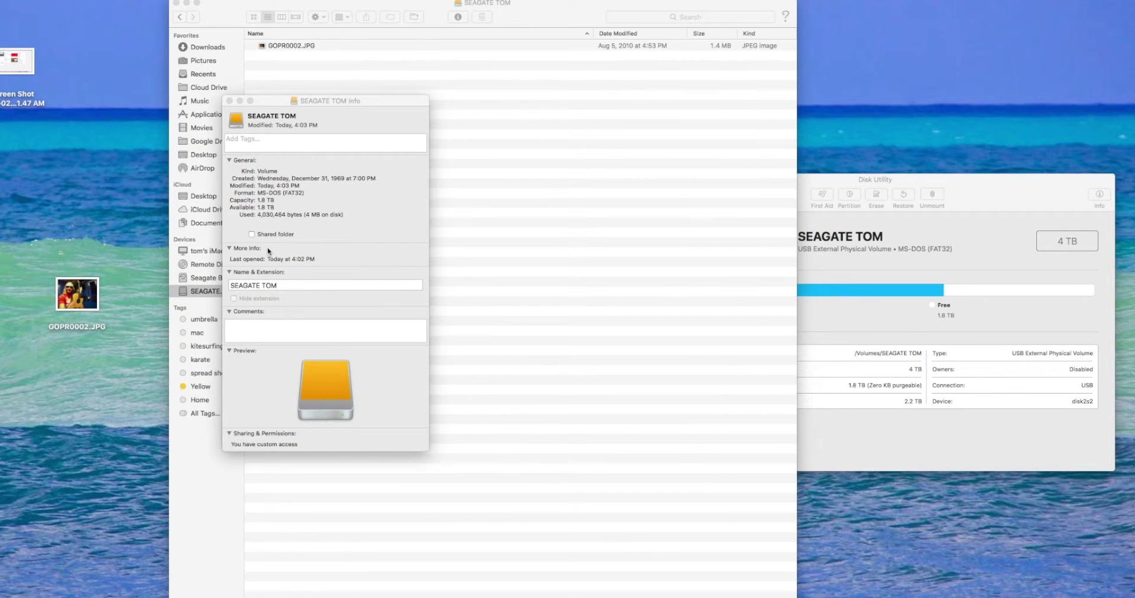
pyautogui.click(229, 101)
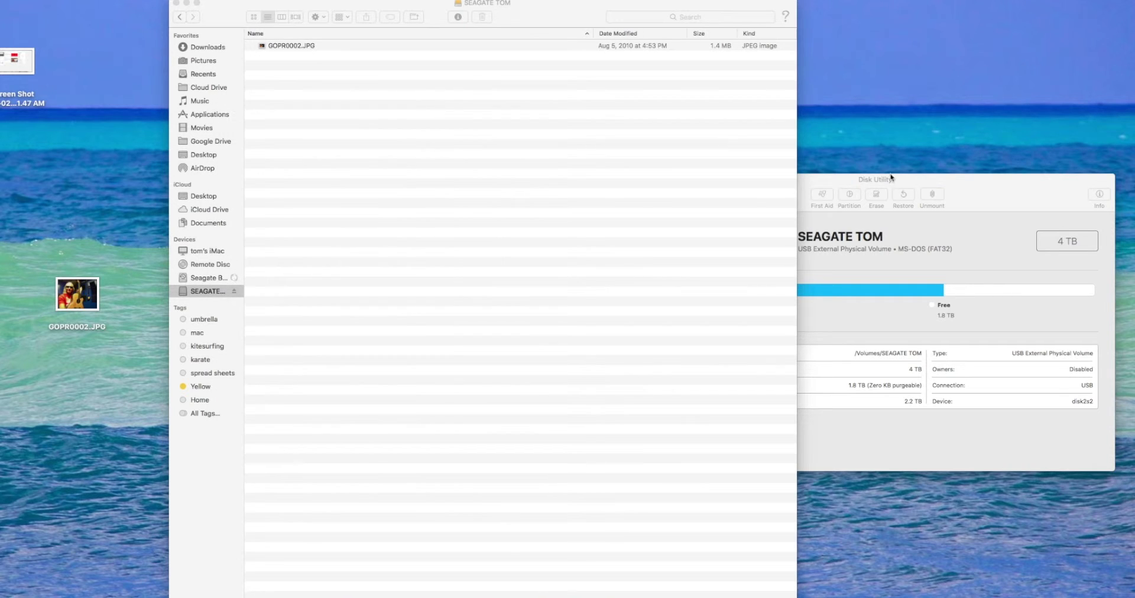
pyautogui.click(982, 198)
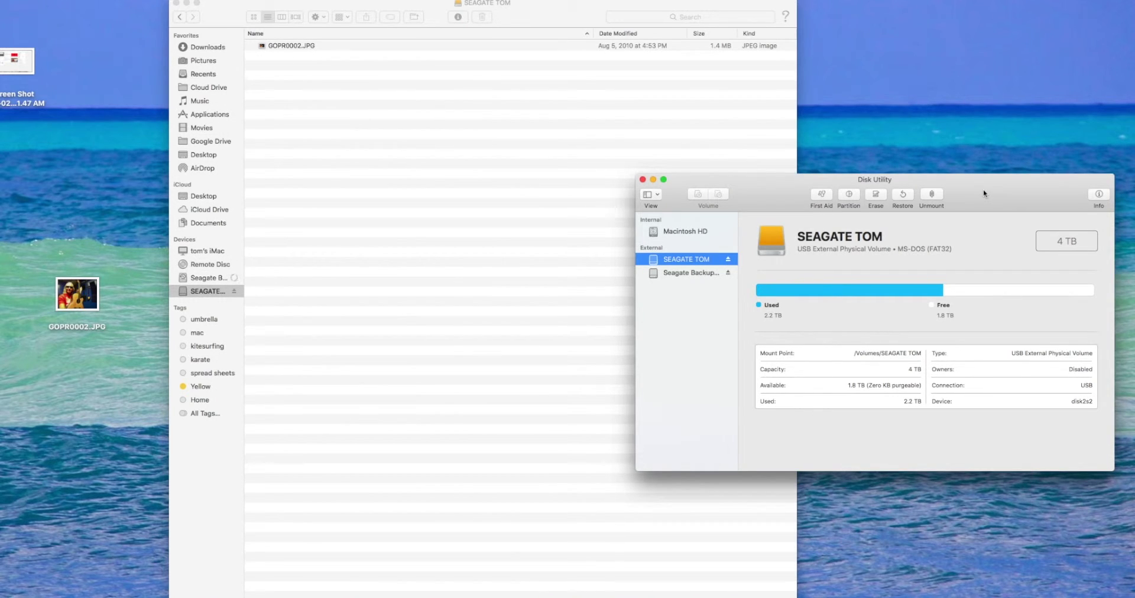